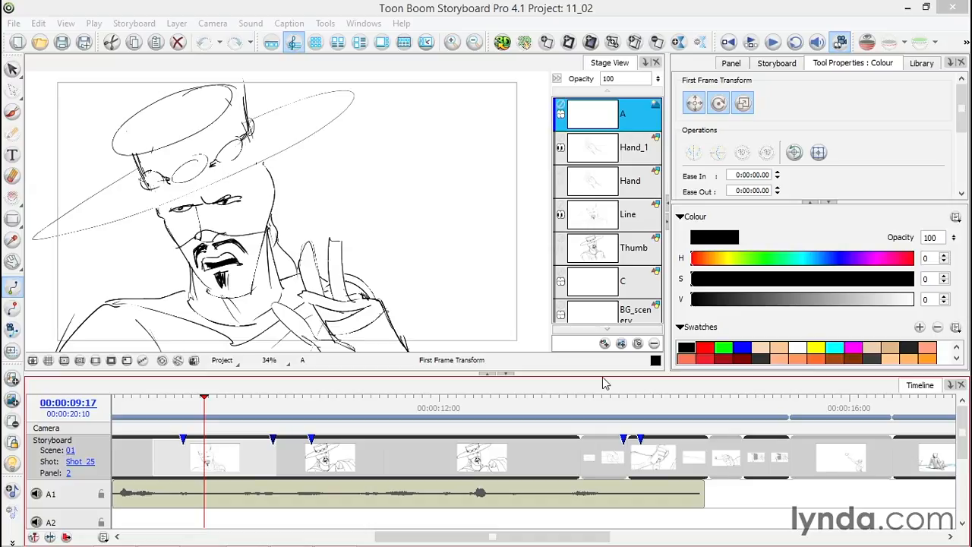
- Preview the hand motion in Shot 25, Panel 2, and extend the panel in the timeline to about 00:00:11:01
mouse_move(175, 408)
left_mouse_down()
mouse_move(163, 409)
mouse_move(267, 415)
mouse_move(152, 419)
mouse_move(278, 416)
mouse_move(190, 416)
mouse_move(238, 427)
left_mouse_up()
left_click(249, 458)
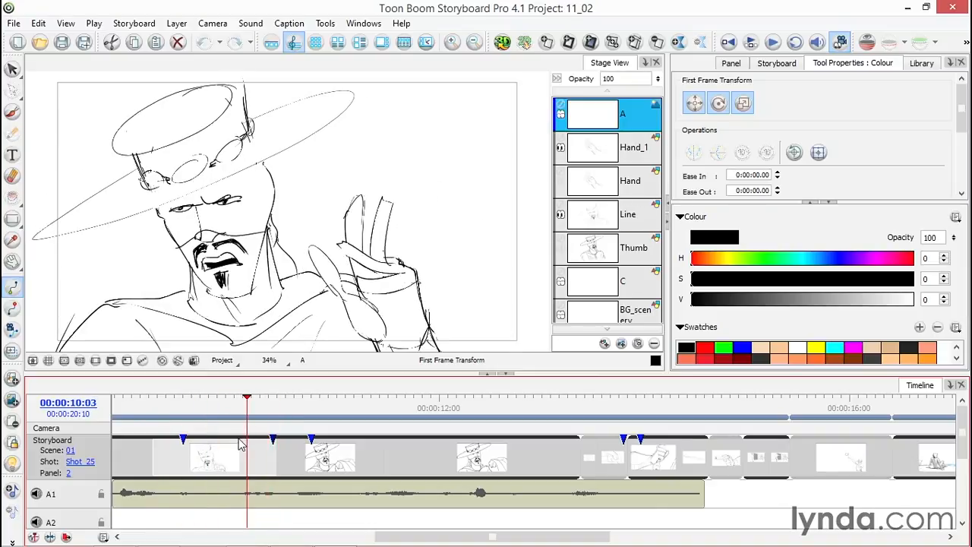
left_click(157, 416)
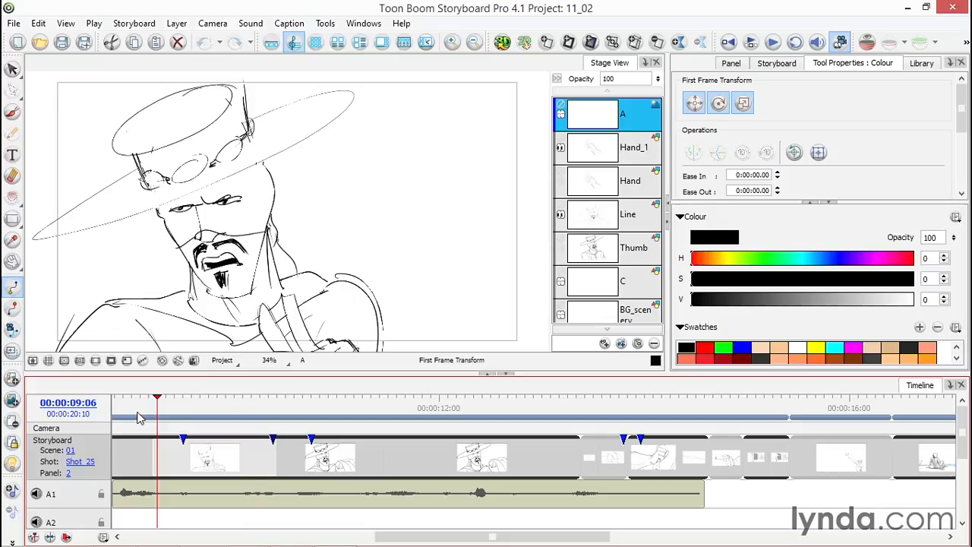
left_click_drag(274, 451, 341, 456)
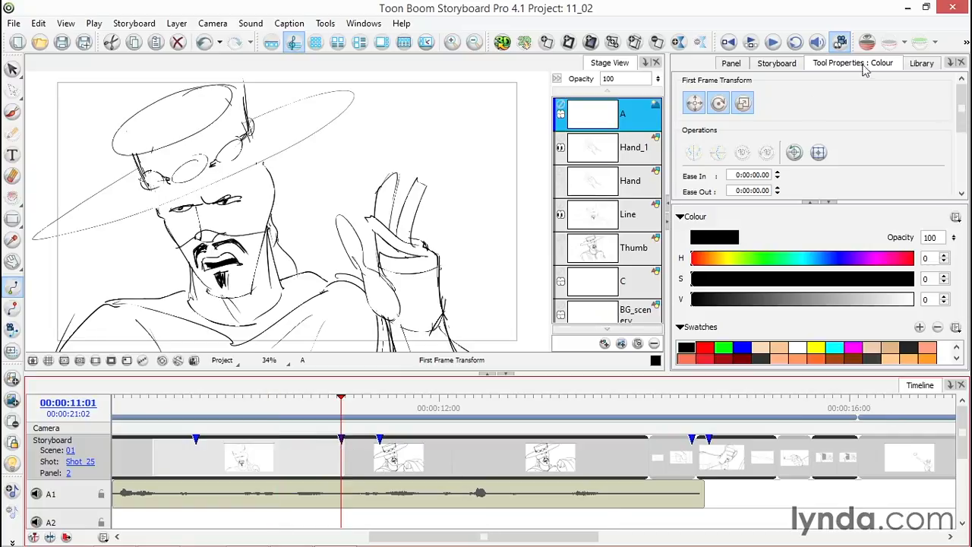
- Set layer A's Hold Start to 10 frames with First Frame Transform active, and scrub the start of the panel
left_click_drag(961, 113, 925, 150)
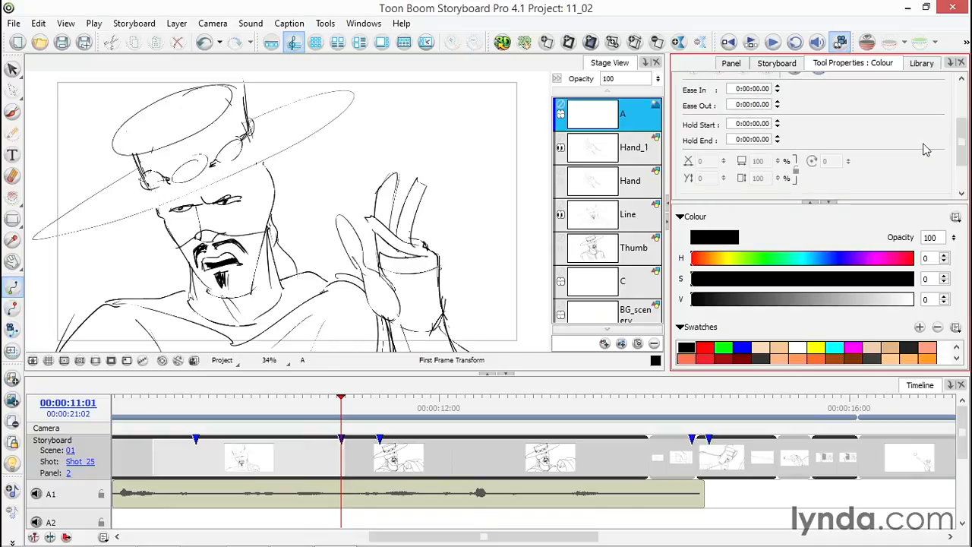
left_click(14, 289)
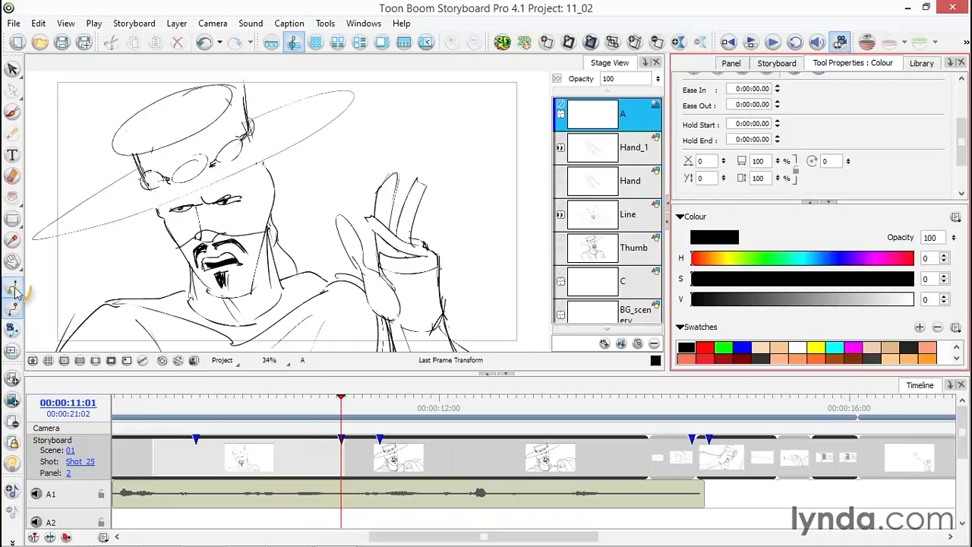
left_click(14, 289)
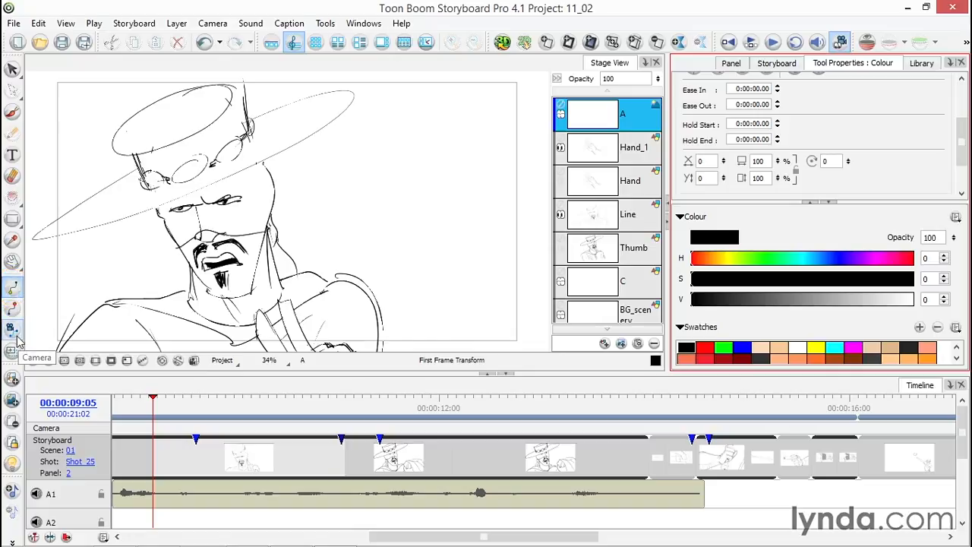
left_click(168, 406)
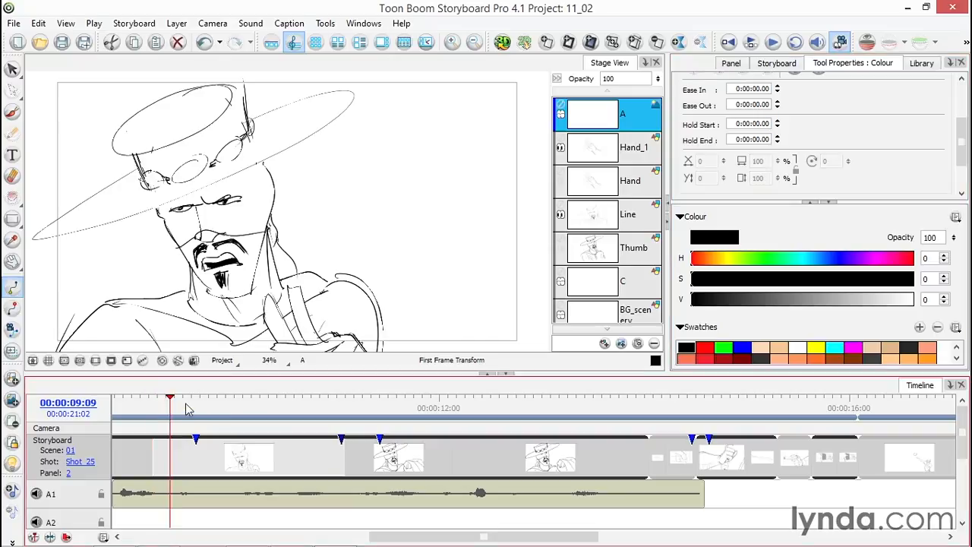
left_click_drag(186, 410, 217, 403)
left_click(778, 123)
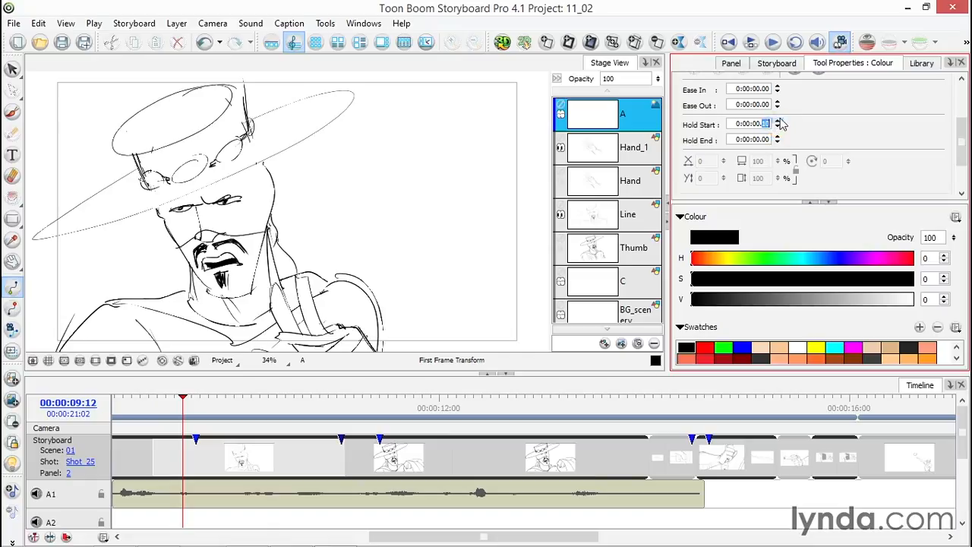
mouse_move(168, 404)
left_mouse_down()
mouse_move(208, 405)
mouse_move(156, 404)
mouse_move(212, 404)
left_mouse_up()
- Select the Hand_1 layer and toggle its visibility off and on to identify the drawing it holds
left_click(638, 116)
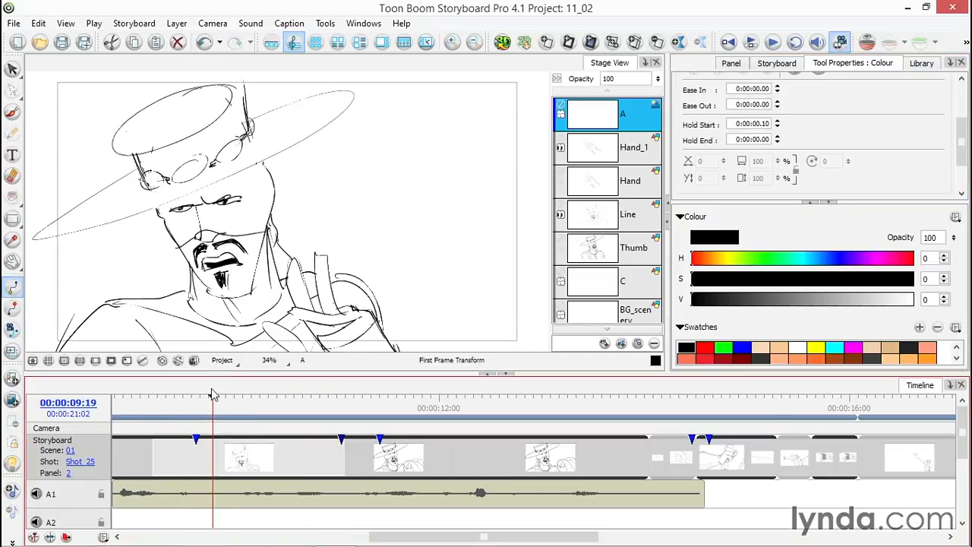
left_click(638, 114)
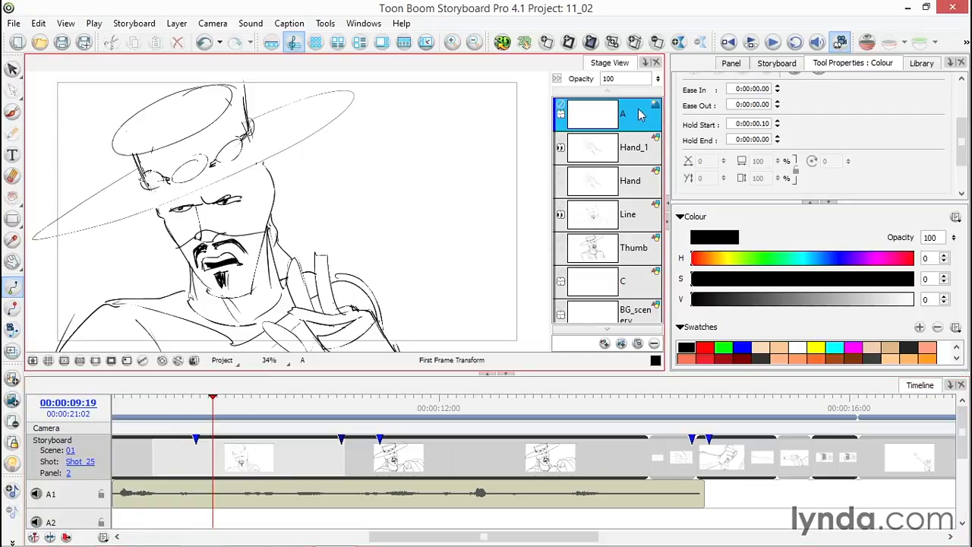
left_click(640, 149)
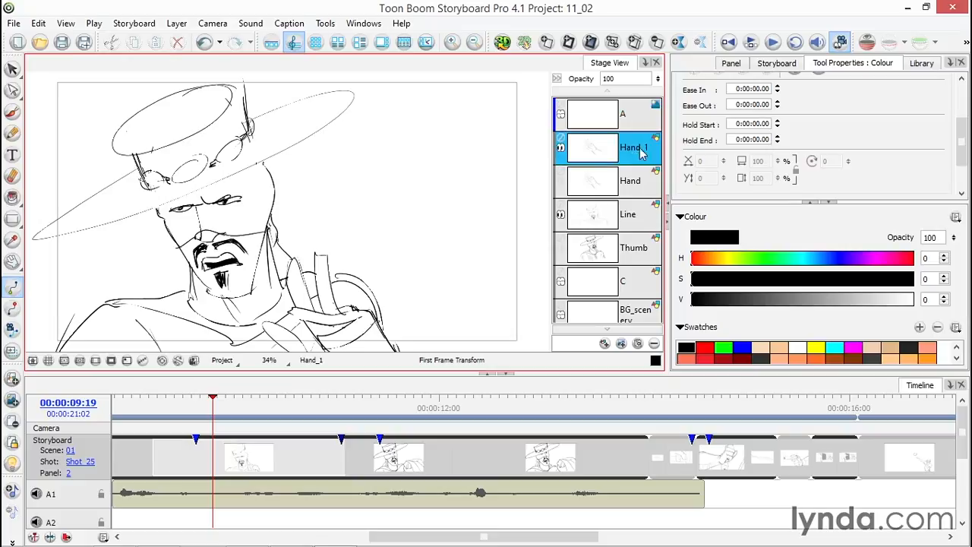
left_click(561, 148)
left_click(561, 147)
left_click(561, 147)
left_click(561, 147)
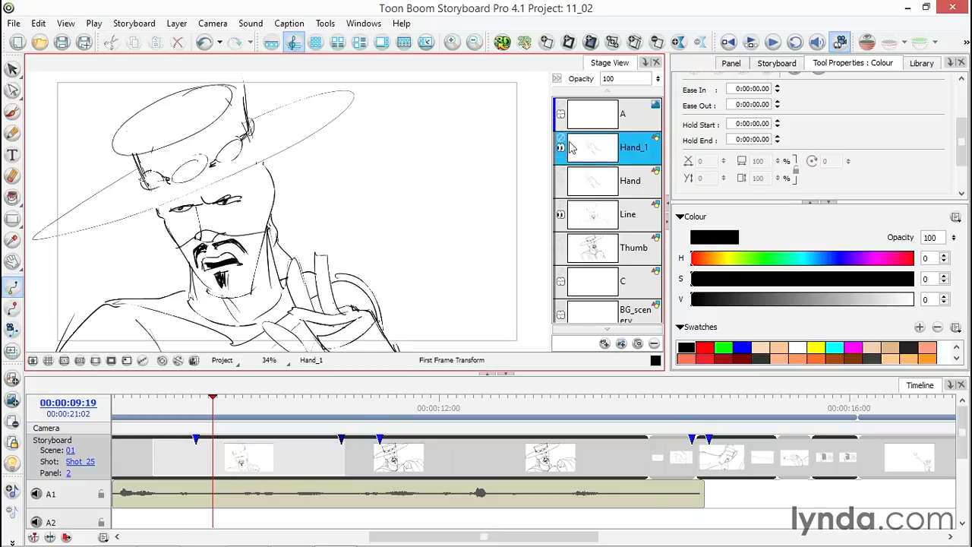
- Set the Hand_1 layer's Hold Start to 10 frames and scrub through the panel to check the delay
left_click(771, 124)
left_click(778, 121)
left_click(778, 121)
left_click(778, 120)
left_click(777, 121)
left_click(777, 121)
left_click(777, 121)
left_click(777, 126)
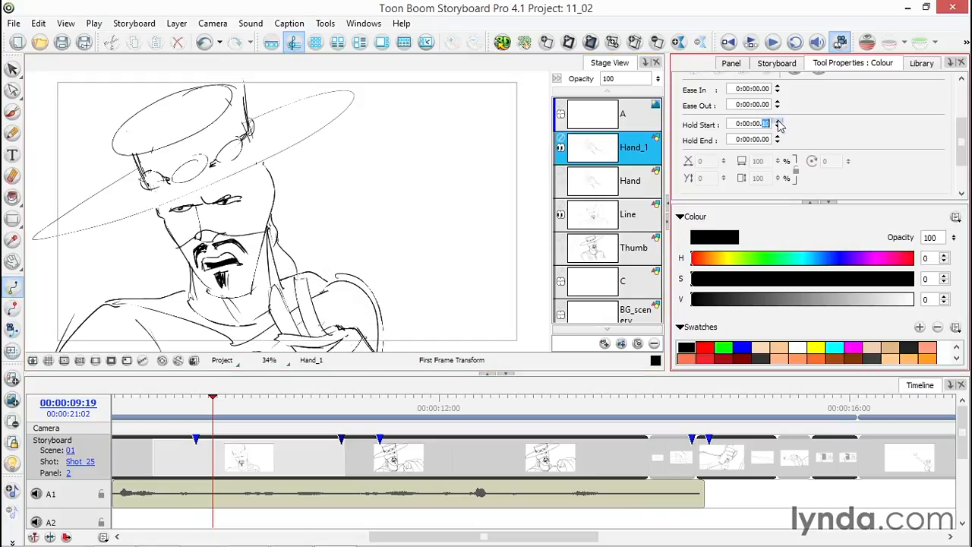
left_click(777, 126)
mouse_move(176, 411)
left_mouse_down()
mouse_move(159, 410)
mouse_move(324, 403)
left_mouse_up()
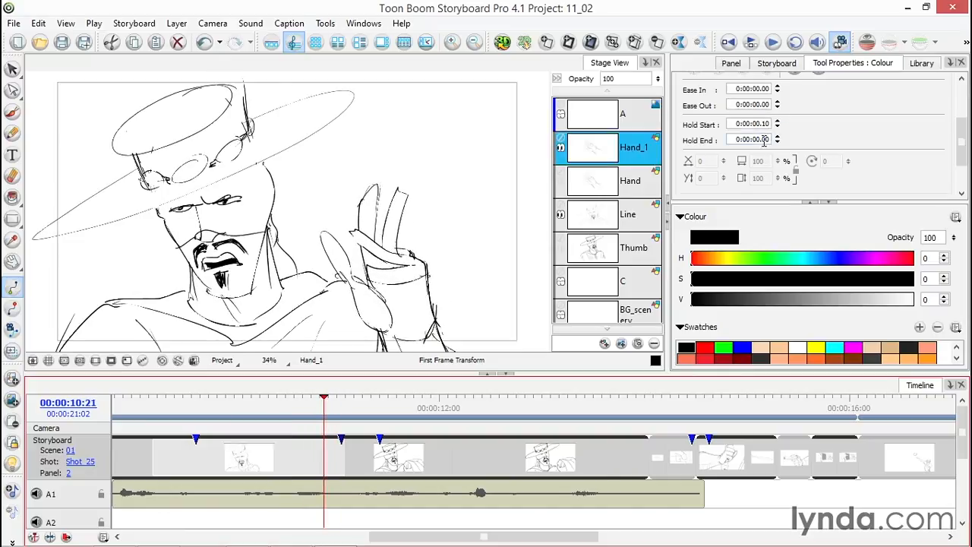
- Set the Hand_1 layer's Hold End to 15 frames and scrub back to the start of the panel
left_click_drag(764, 139, 774, 139)
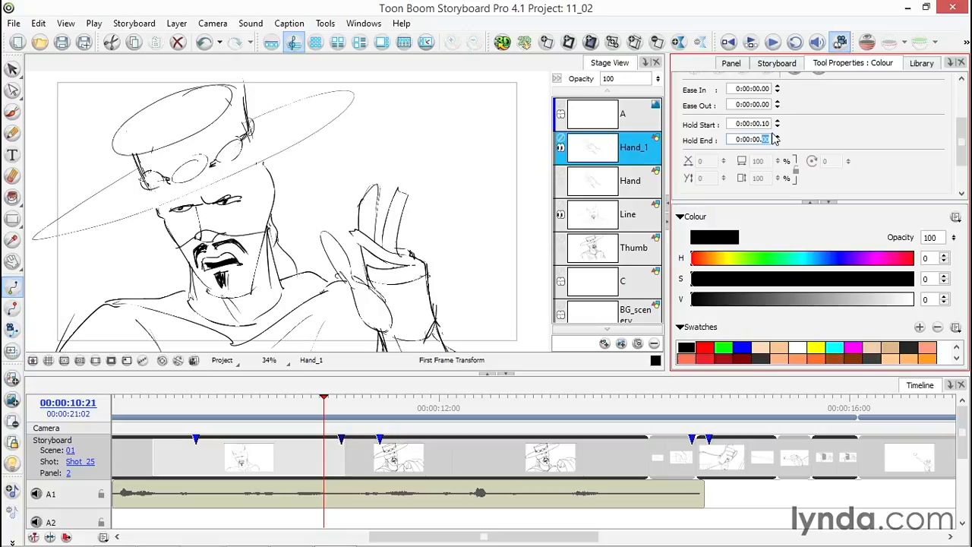
type("15")
left_click_drag(323, 404, 162, 403)
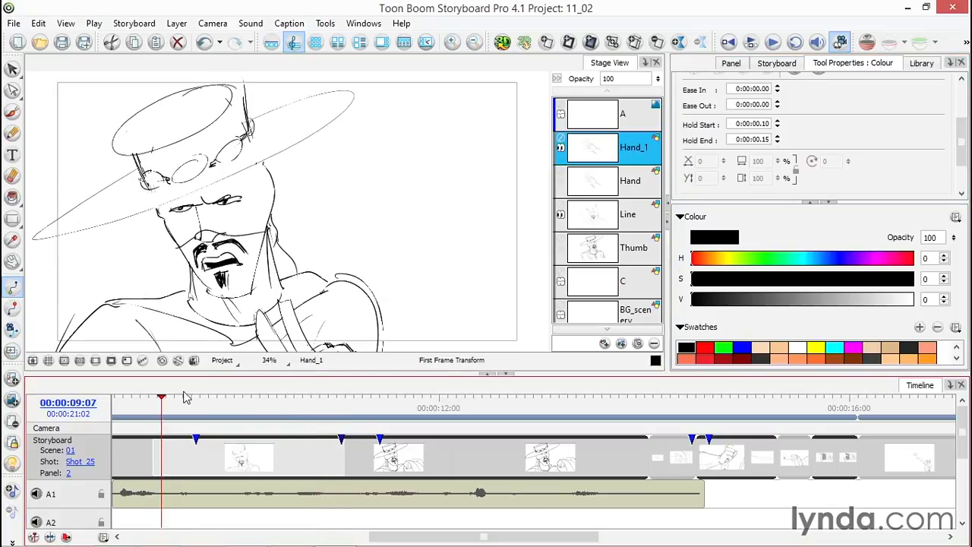
- Play the selected panel with looping enabled to review the hold timing, and stop playback
left_click(751, 41)
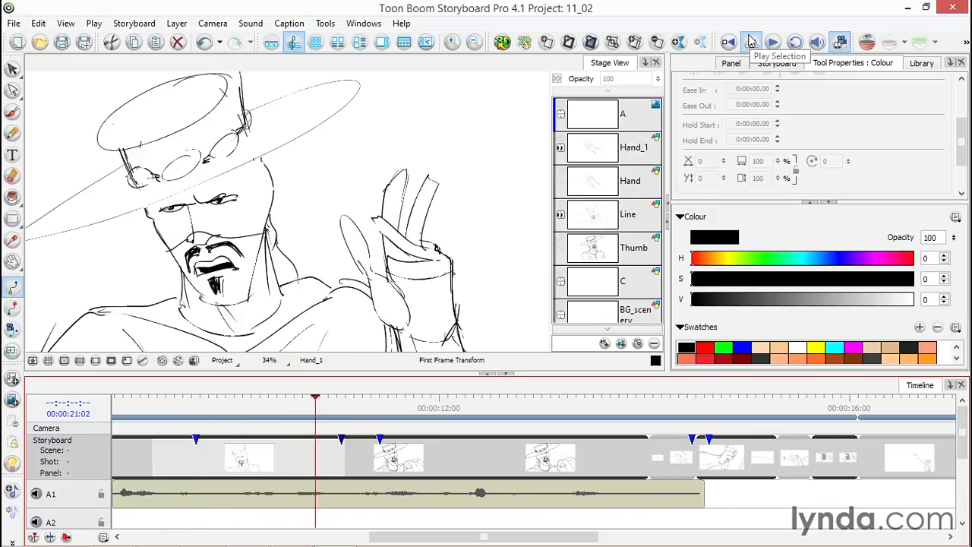
left_click(794, 42)
left_click(750, 41)
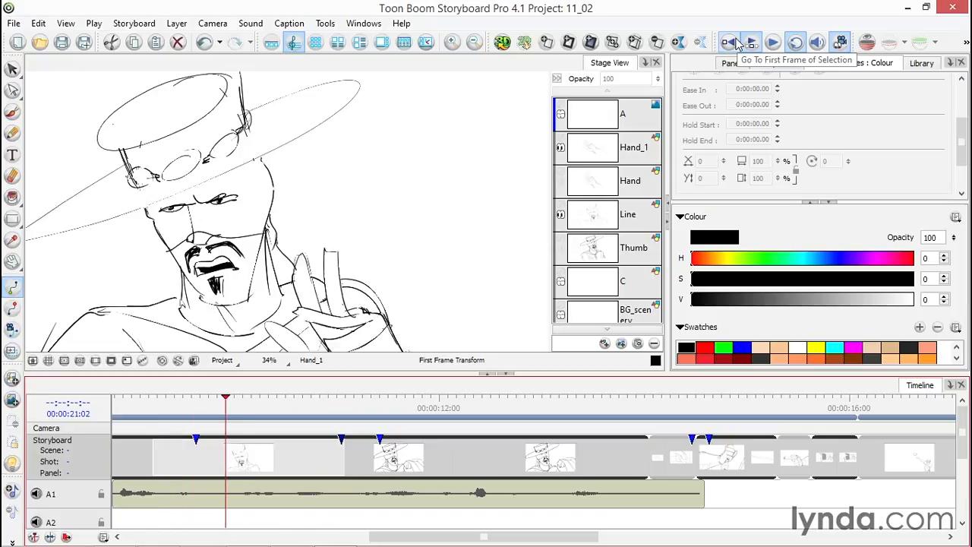
left_click(735, 44)
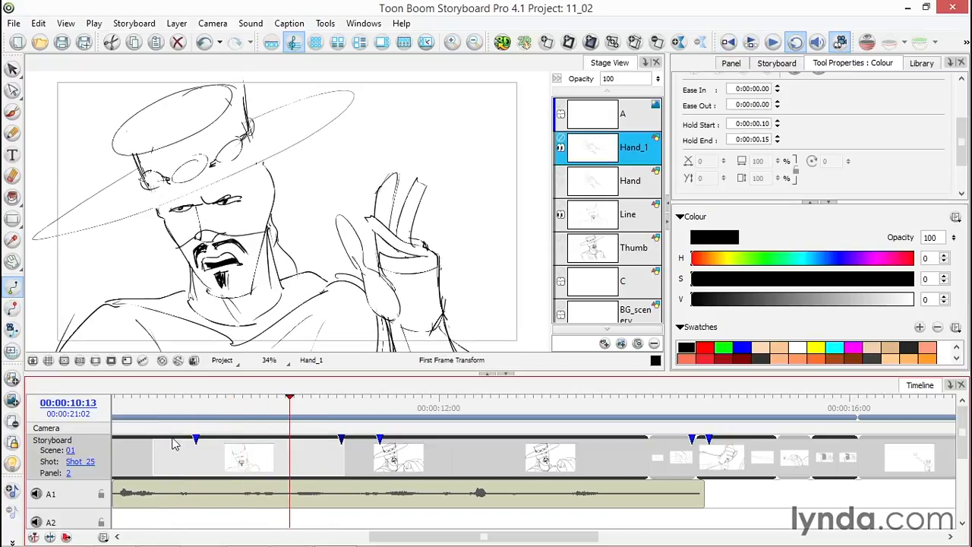
- Set the Hand_1 motion's Ease In to 5 frames and Ease Out to 4 frames, and play the panel
left_click(777, 87)
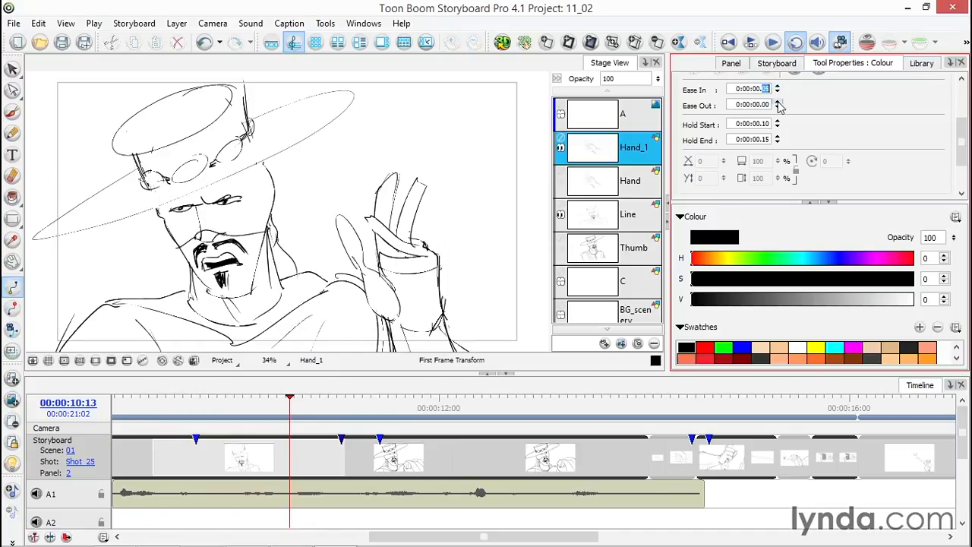
left_click(778, 101)
left_click(749, 42)
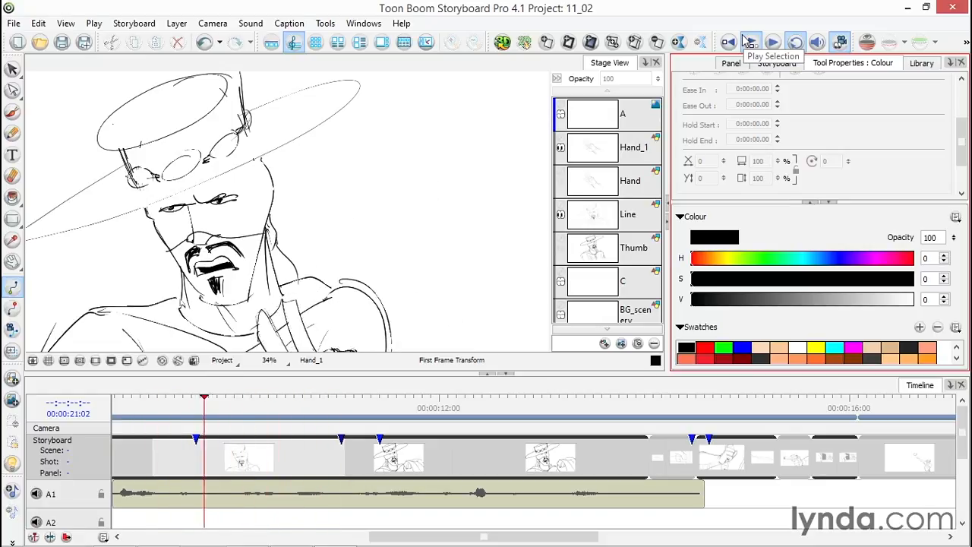
left_click(293, 400)
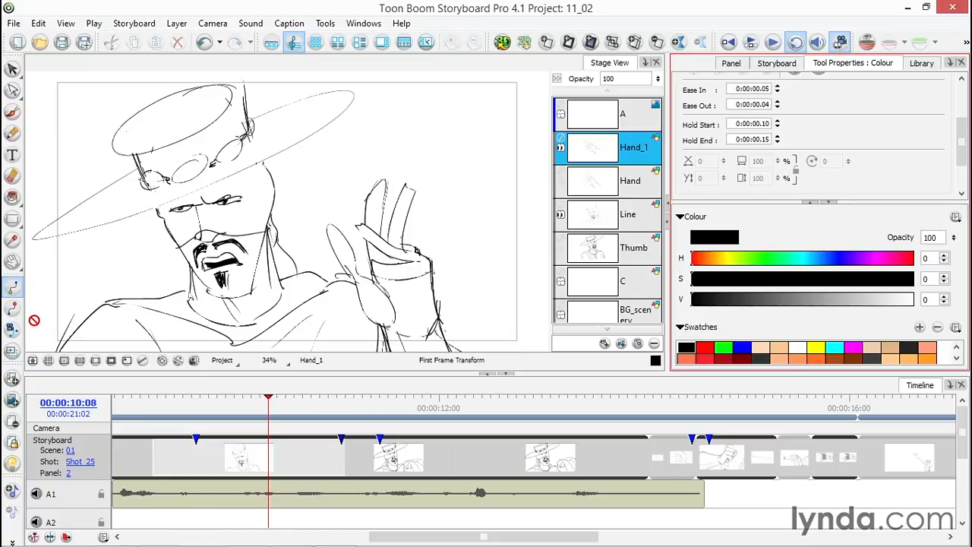
- Shift the Hand_1 drawing slightly toward the face with Last Frame Transform and play the panel to review it
left_click(12, 307)
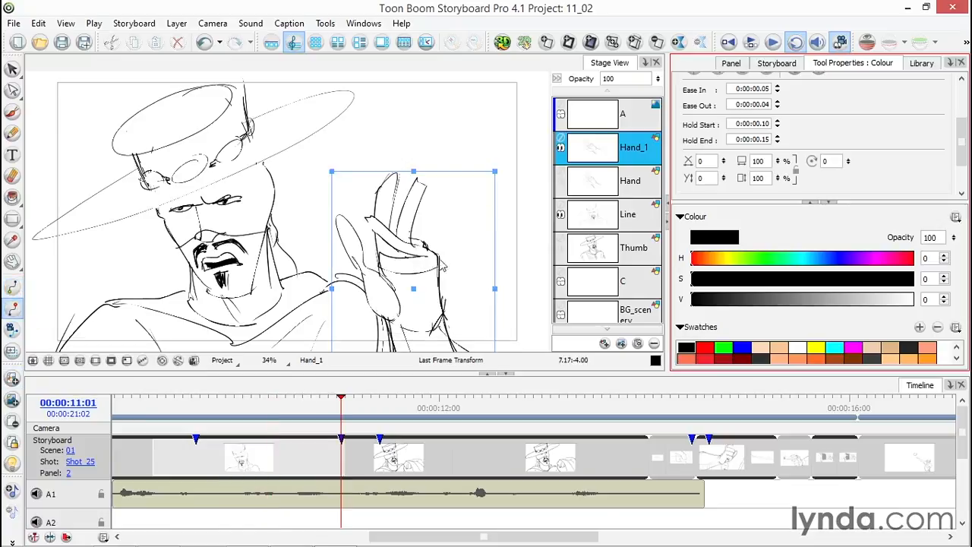
left_click_drag(433, 263, 407, 251)
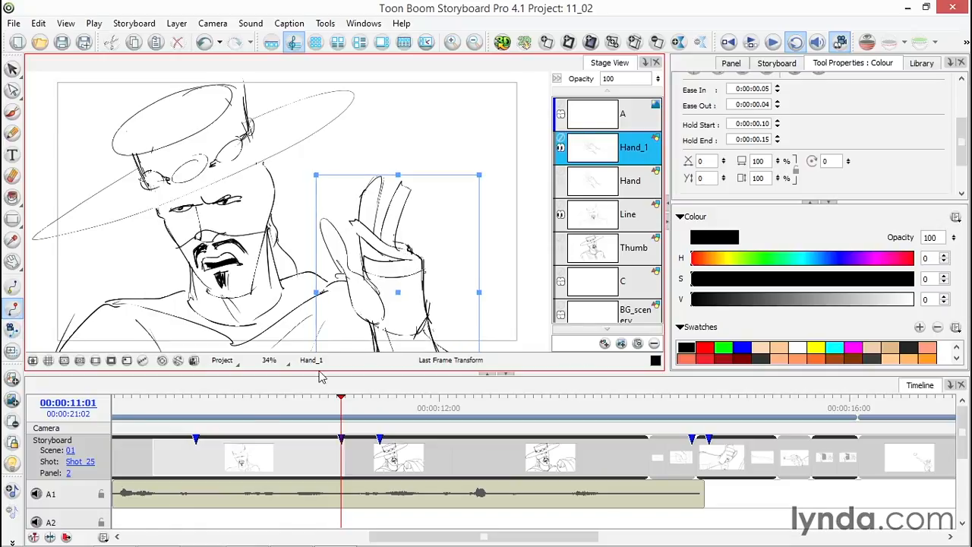
left_click(752, 42)
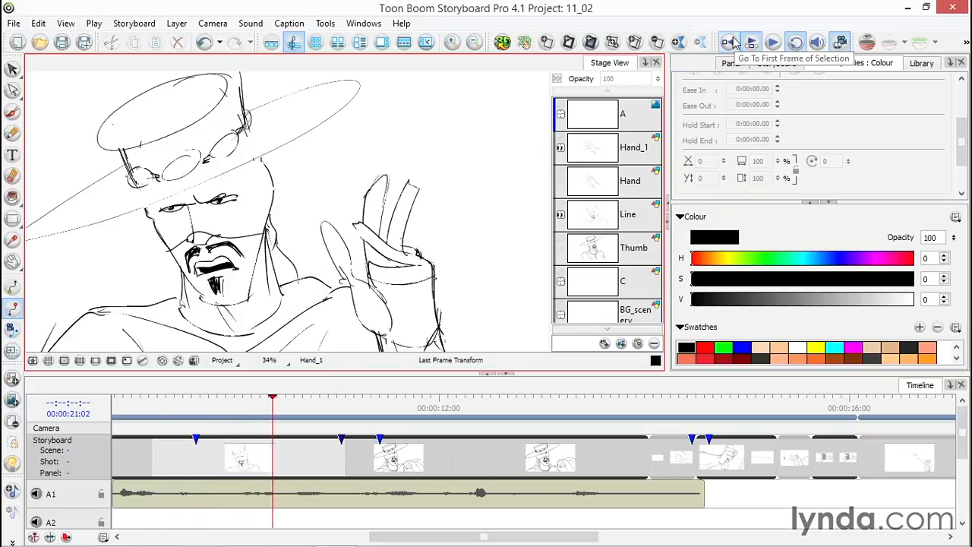
left_click(243, 408)
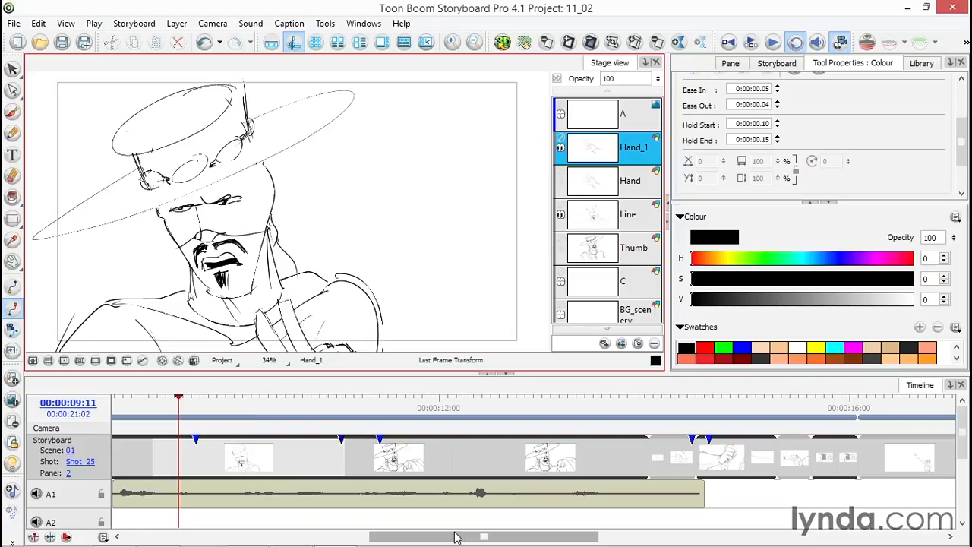
- Go to Scene 02, Shot 1, Panel 1 in the timeline and select the Football layer
left_click_drag(456, 537, 597, 536)
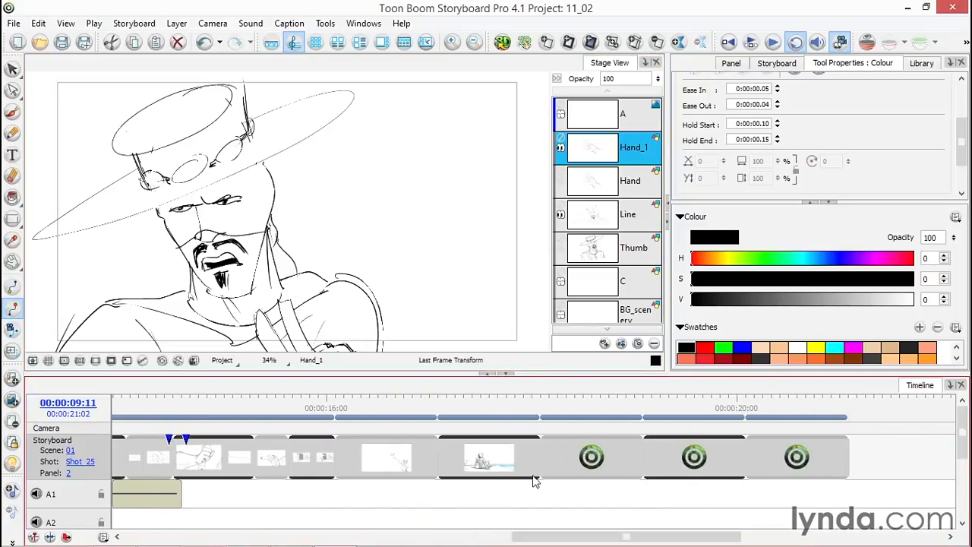
left_click(382, 401)
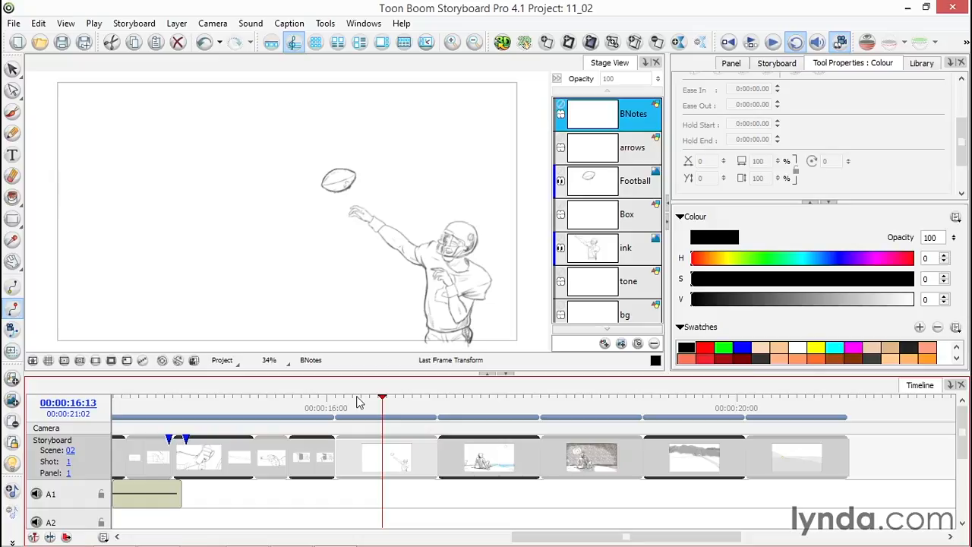
left_click(615, 187)
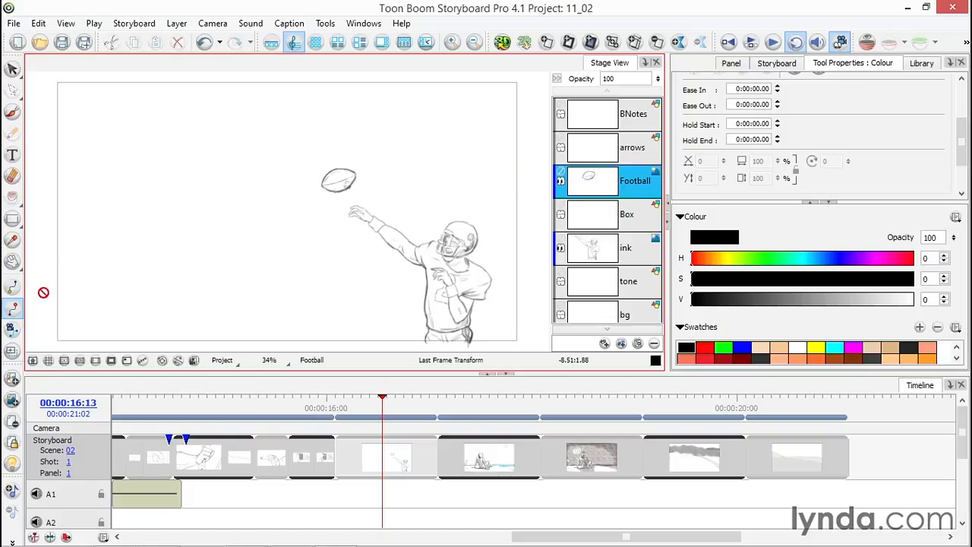
- Animate the football from just beyond the thrower's hand on the first frame to the upper-left corner of the picture on the last frame
left_click(12, 286)
left_click(340, 179)
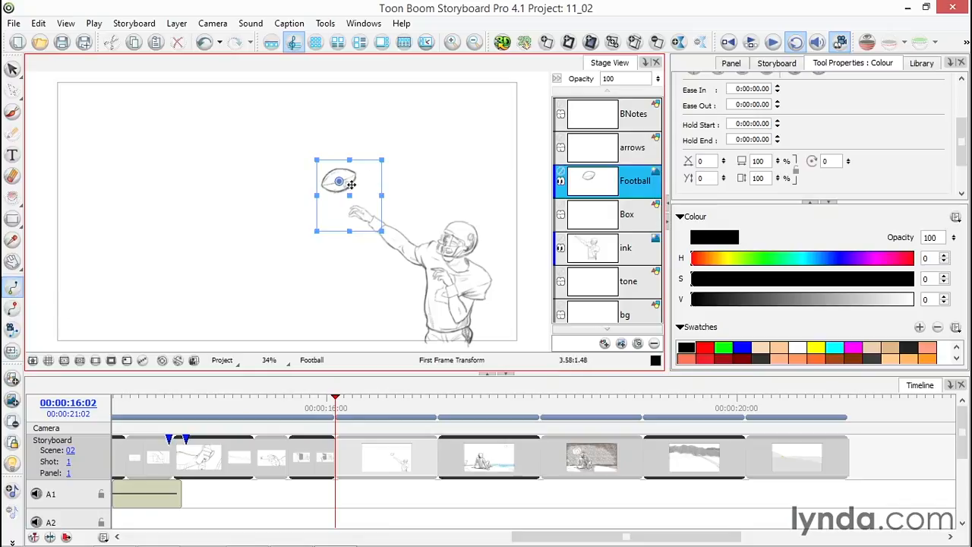
left_click_drag(347, 189, 339, 201)
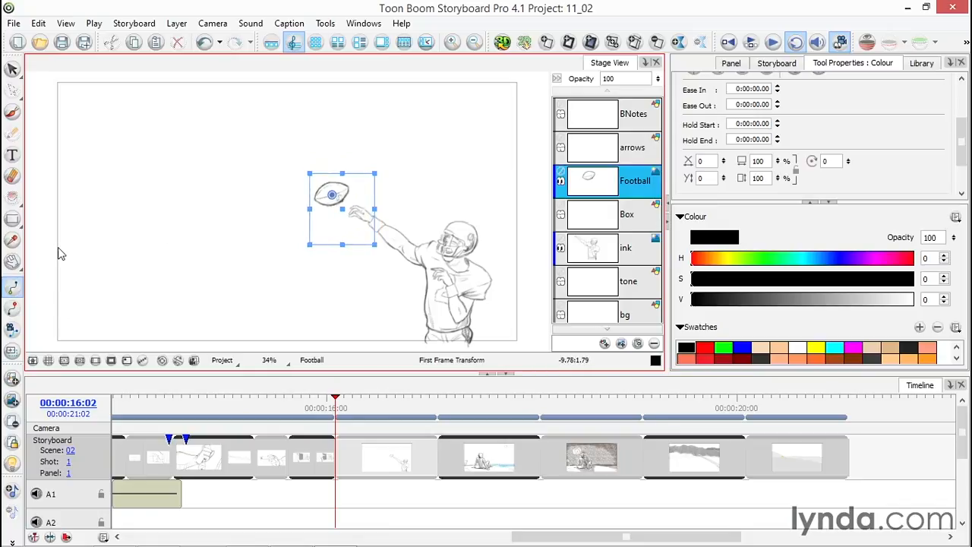
left_click(15, 309)
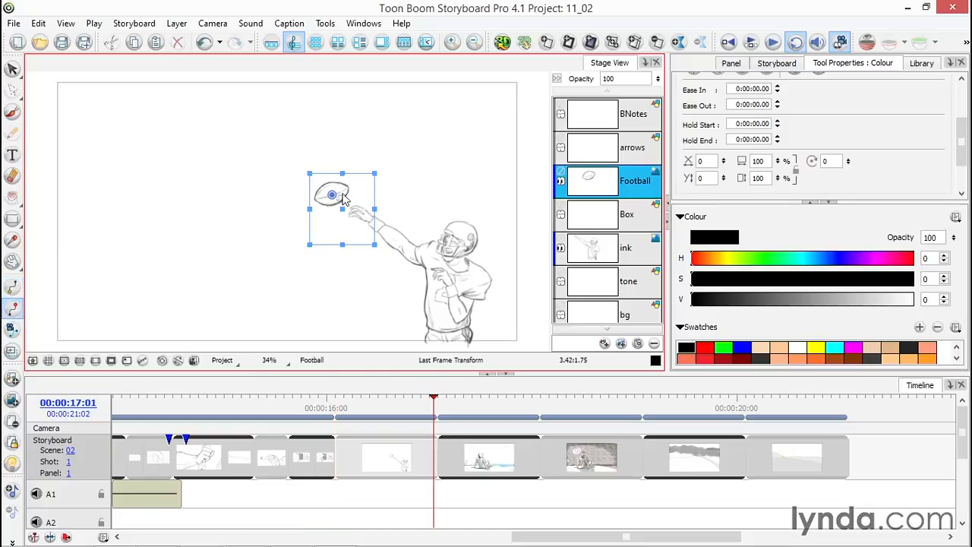
left_click_drag(341, 195, 114, 111)
left_click_drag(348, 408, 407, 408)
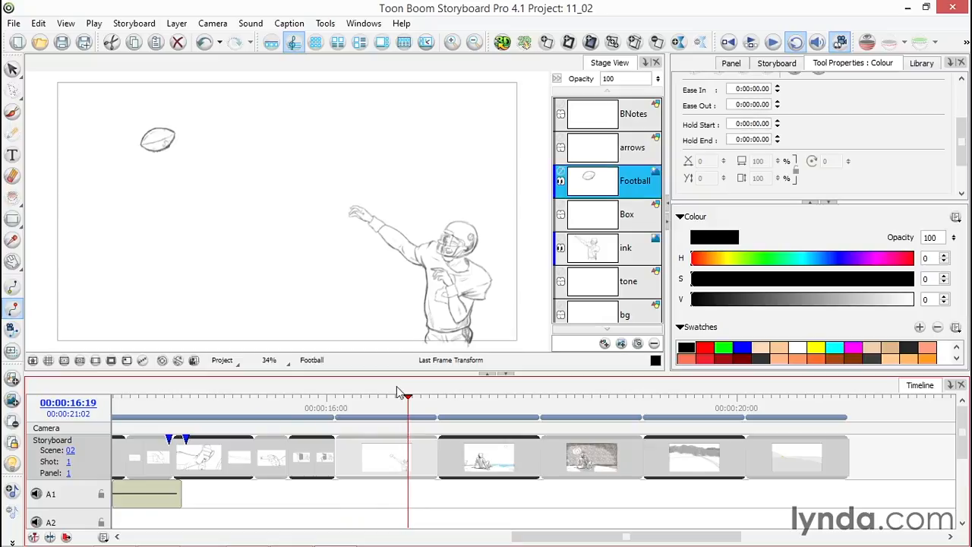
- Reset the Football layer's transform
left_click(180, 25)
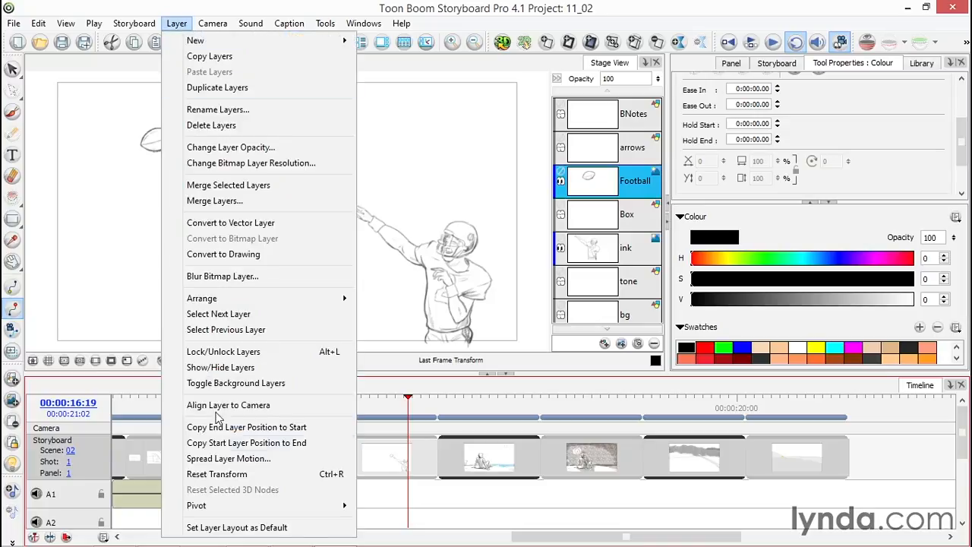
left_click(251, 476)
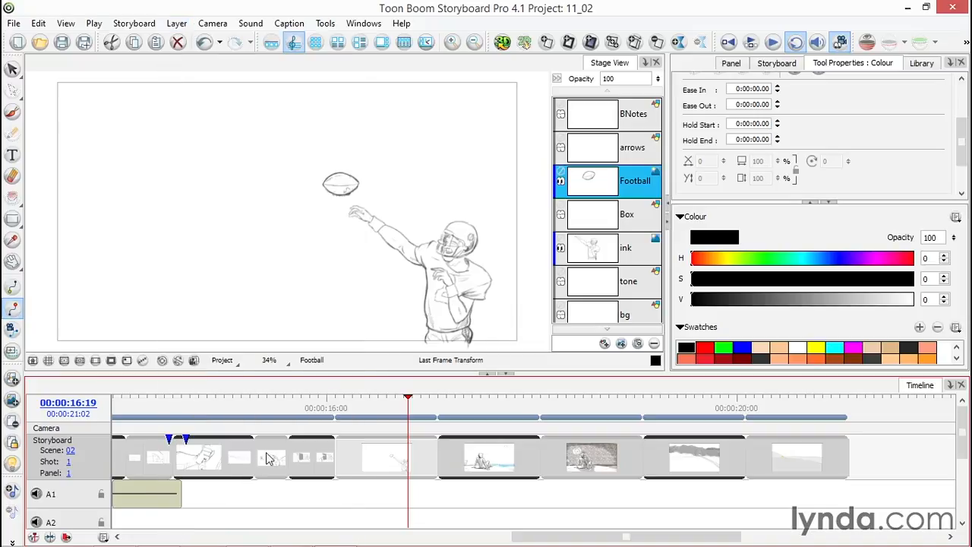
- Place the Football layer's pivot point on the picture's bottom edge, left of centre, using First Frame Transform
mouse_move(379, 409)
left_mouse_down()
mouse_move(416, 409)
mouse_move(395, 408)
left_mouse_up()
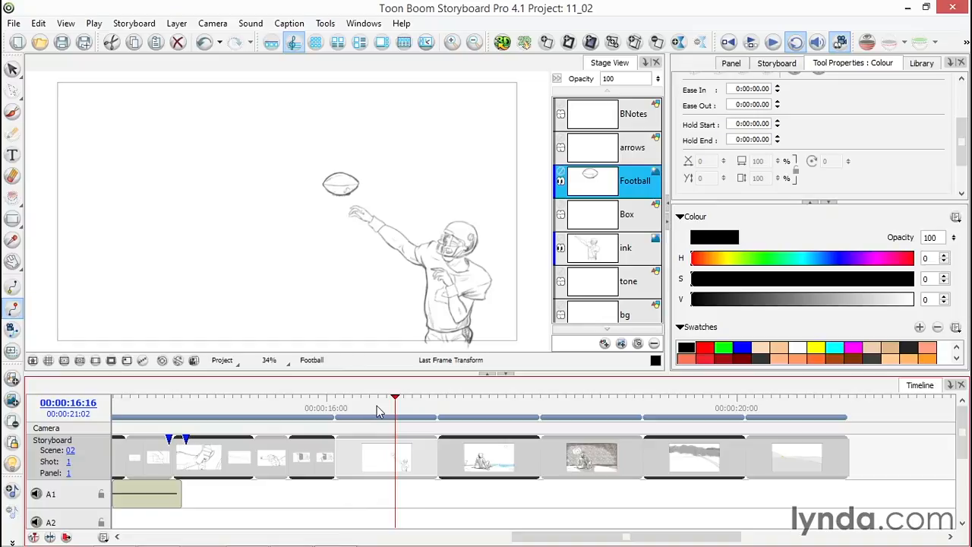
left_click(13, 285)
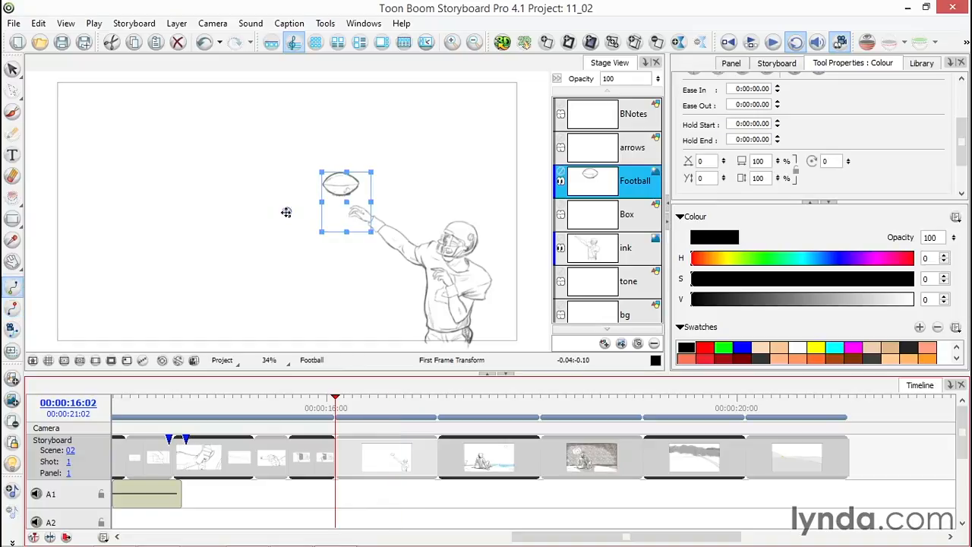
left_click_drag(202, 334, 180, 341)
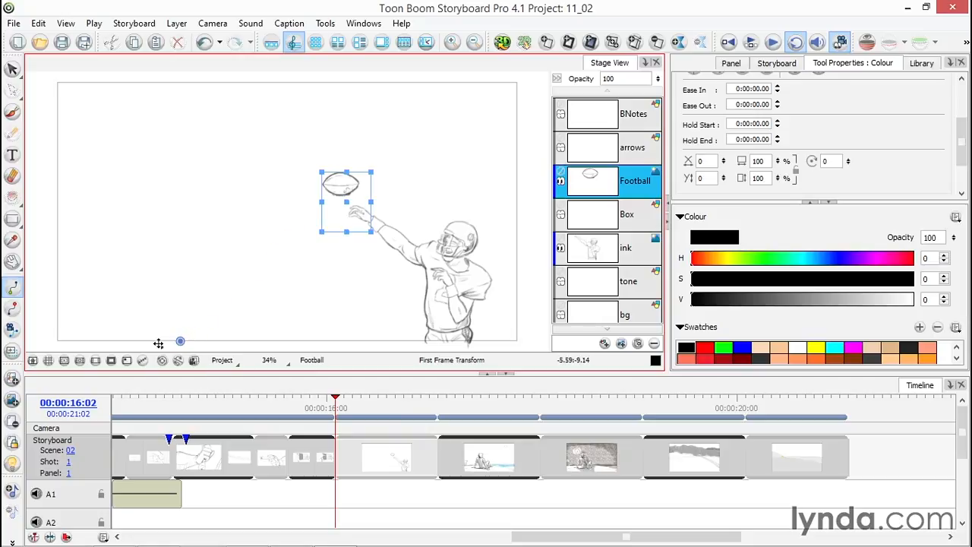
- Rotate the football counter-clockwise around its pivot on the last frame toward the picture's upper-left corner, and scrub the panel to review the arc
left_click(15, 307)
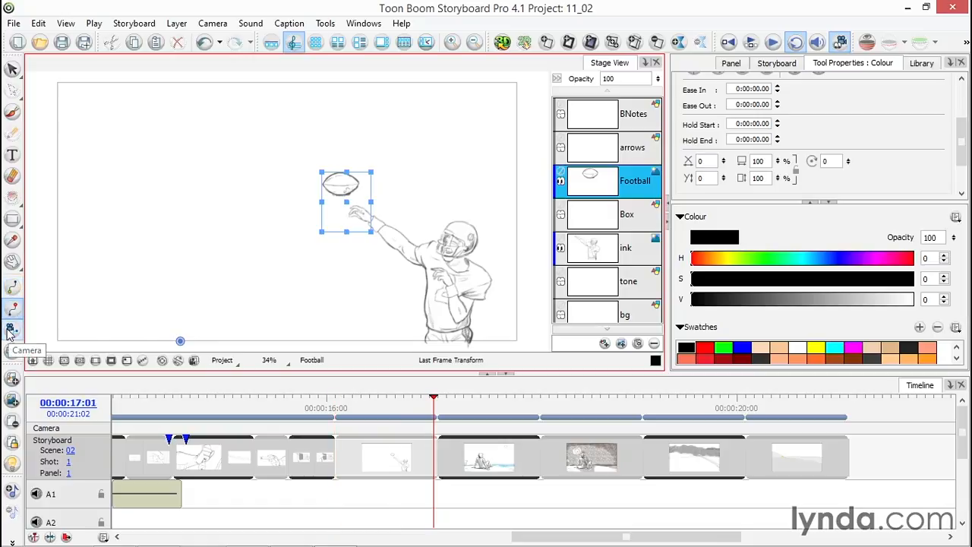
left_click_drag(382, 159, 106, 107)
left_click_drag(367, 410, 412, 409)
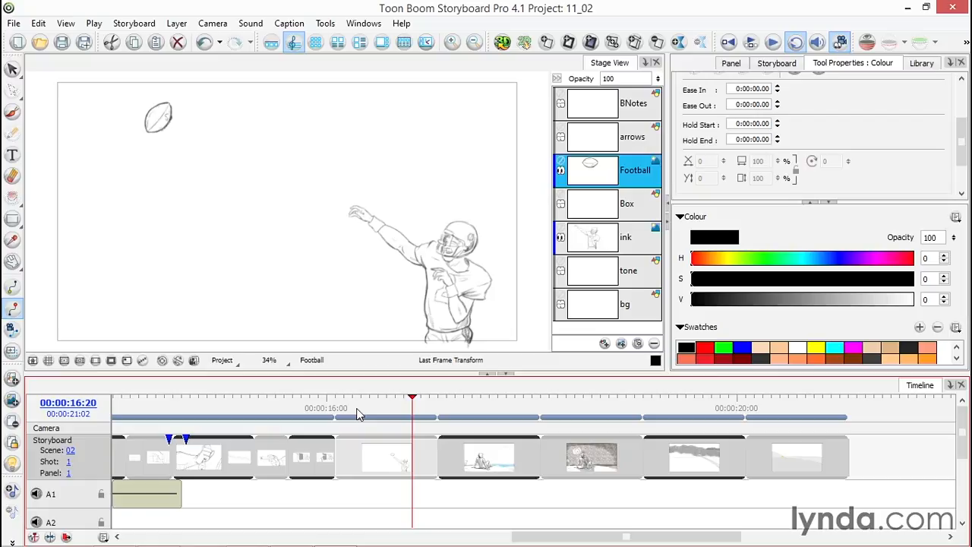
left_click(377, 399)
left_click_drag(368, 404, 395, 410)
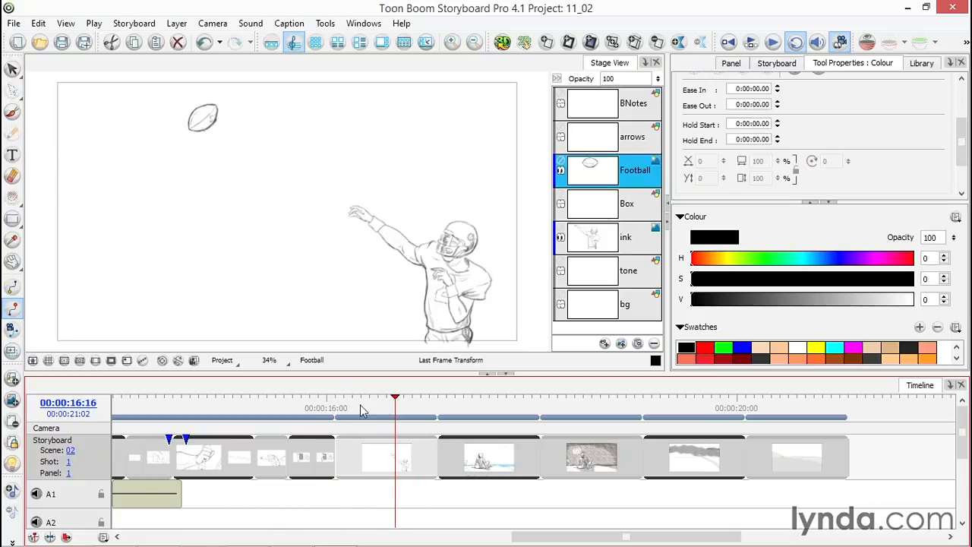